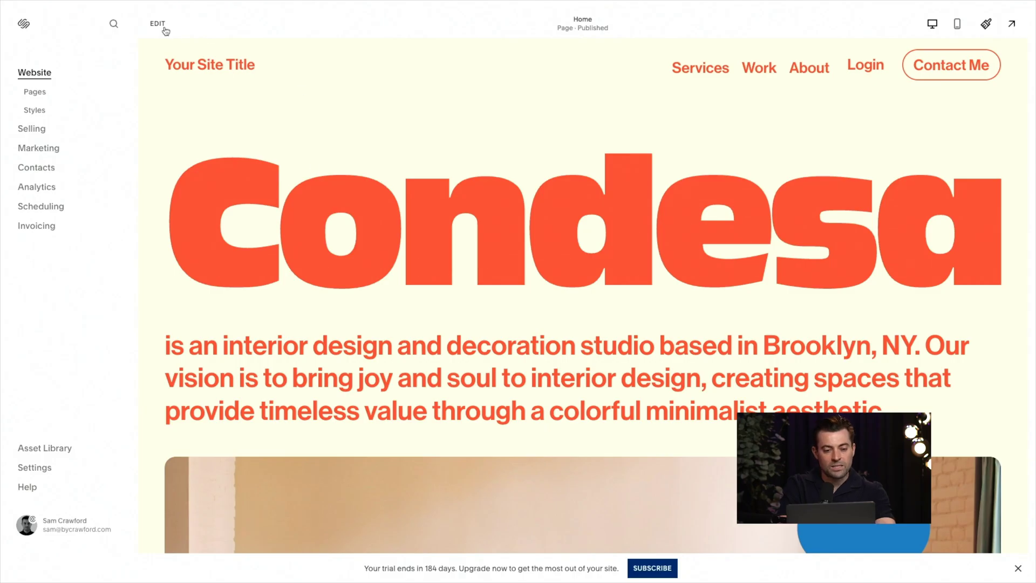
# Edit the Home page and scroll down to the interior photo with its New! badge.
pyautogui.click(166, 31)
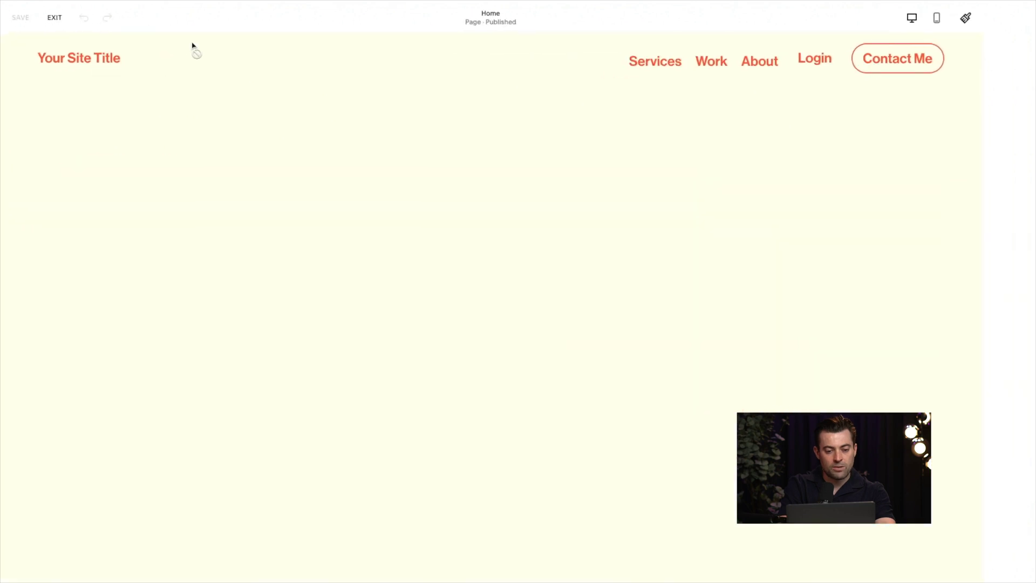
pyautogui.scroll(-3, 384, 208)
pyautogui.scroll(-3, 383, 208)
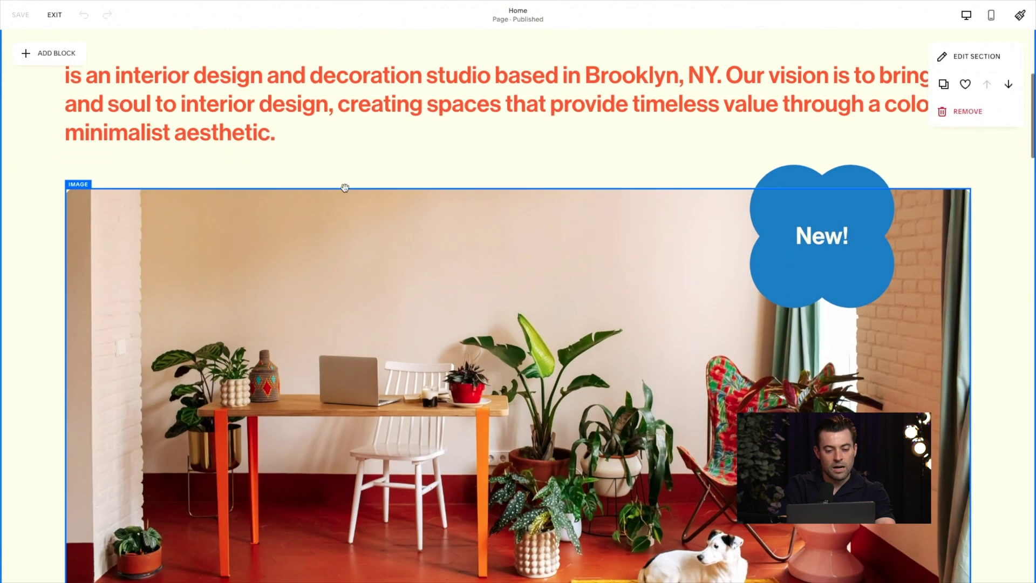
pyautogui.scroll(-3, 330, 312)
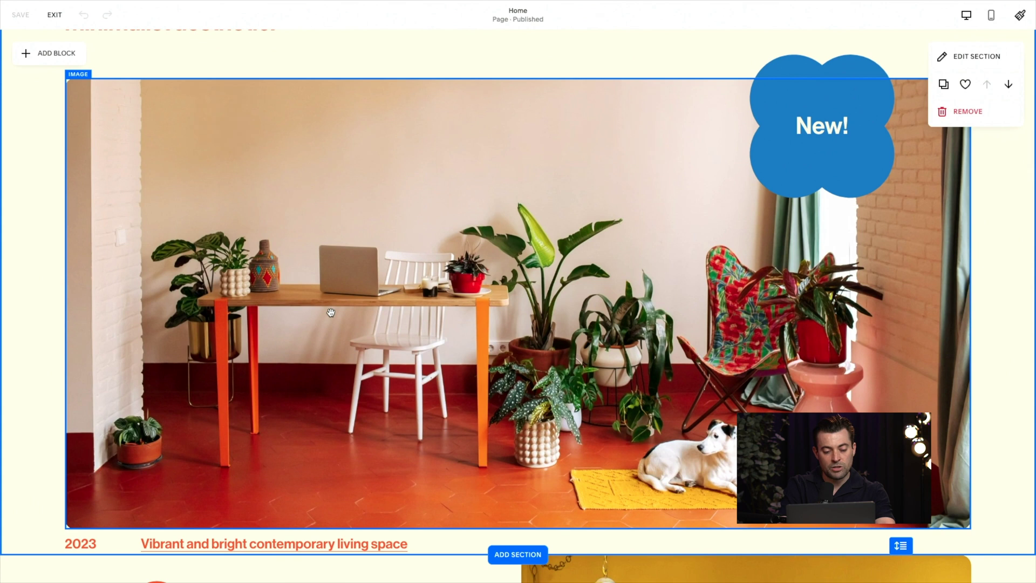
pyautogui.click(92, 99)
pyautogui.press('Delete')
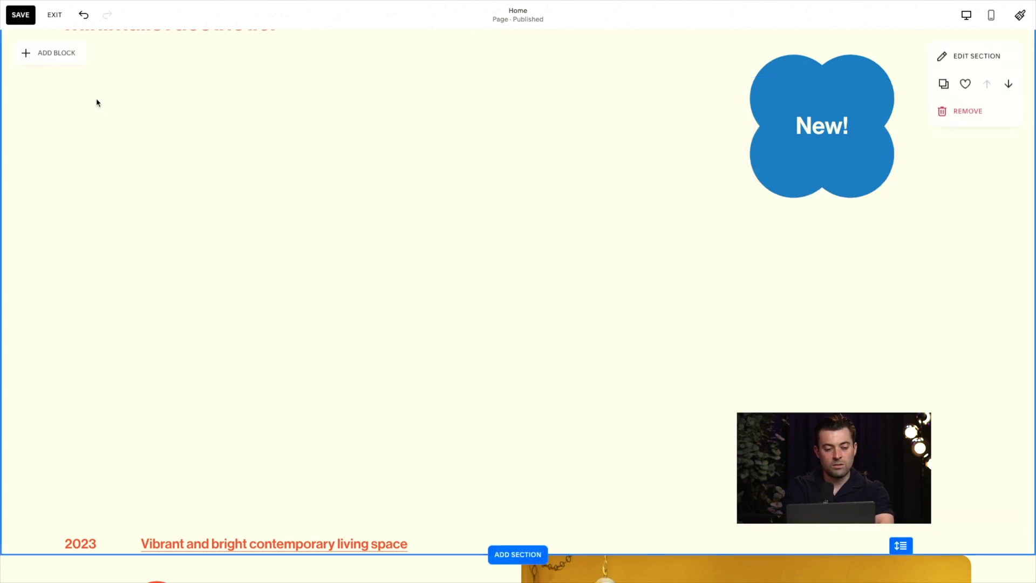
pyautogui.scroll(1, 140, 130)
pyautogui.click(68, 57)
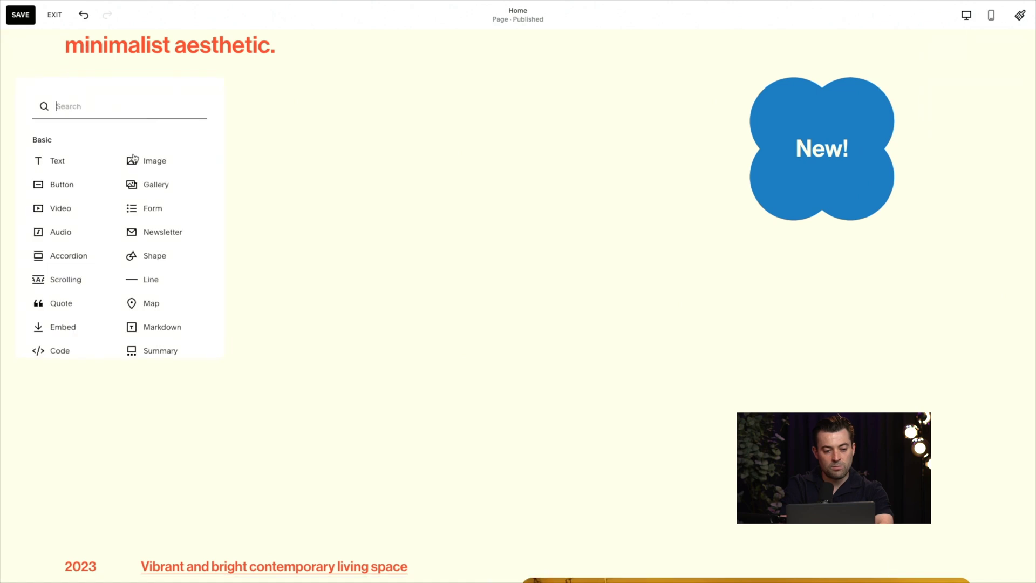
pyautogui.click(141, 160)
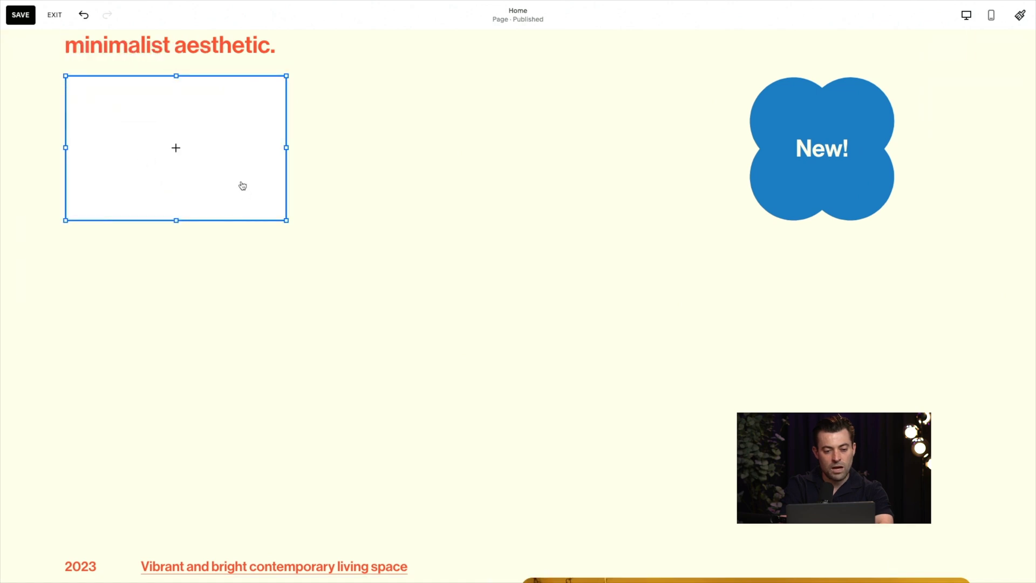
pyautogui.moveTo(286, 220); pyautogui.dragTo(968, 548)
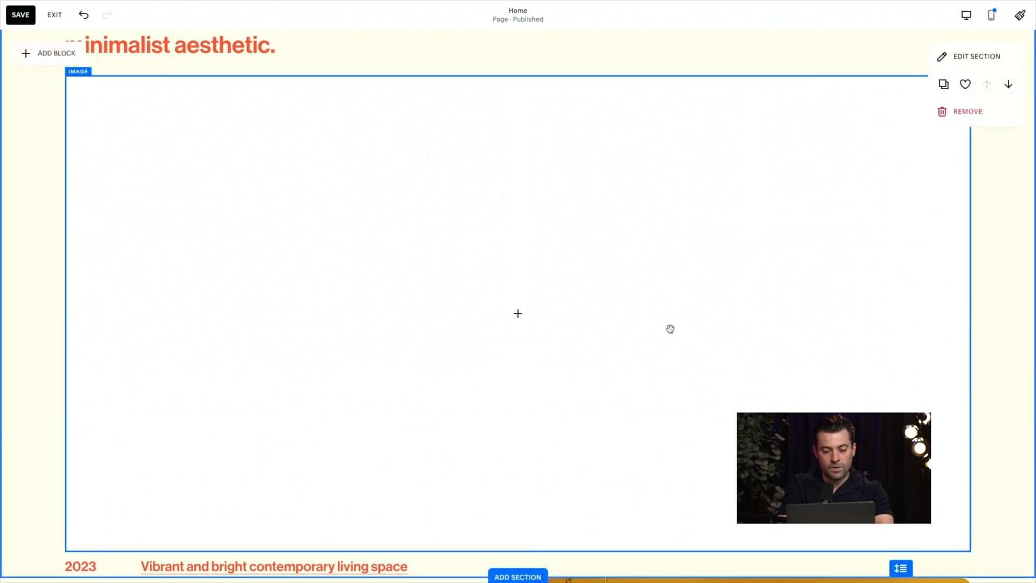
pyautogui.click(75, 48)
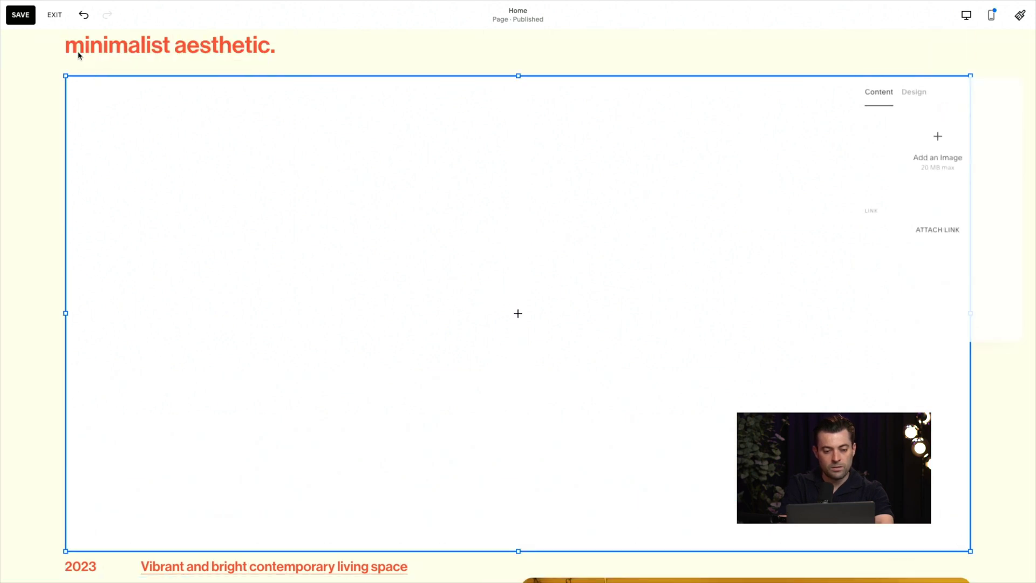
pyautogui.moveTo(939, 161)
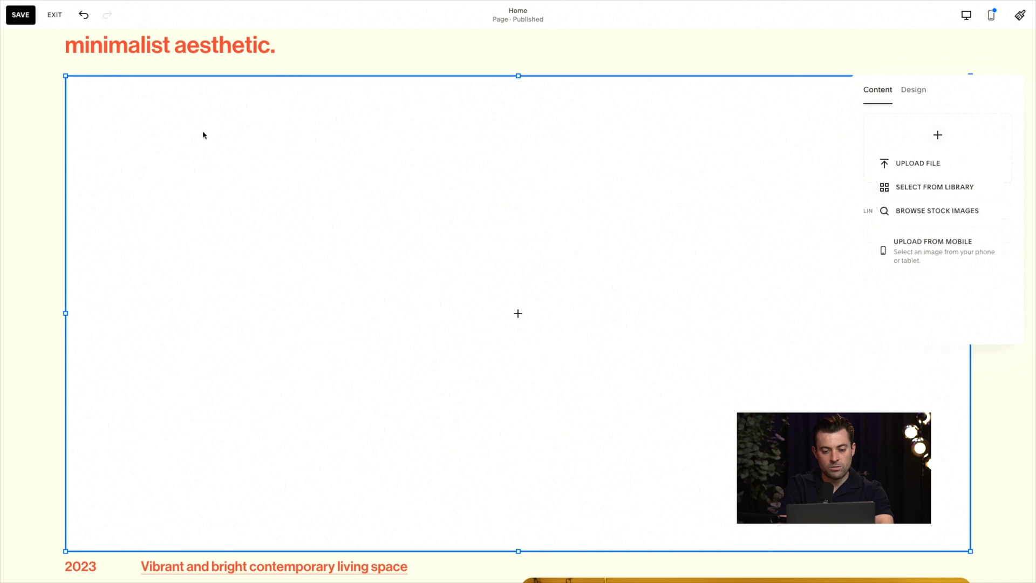
pyautogui.click(42, 94)
pyautogui.click(108, 114)
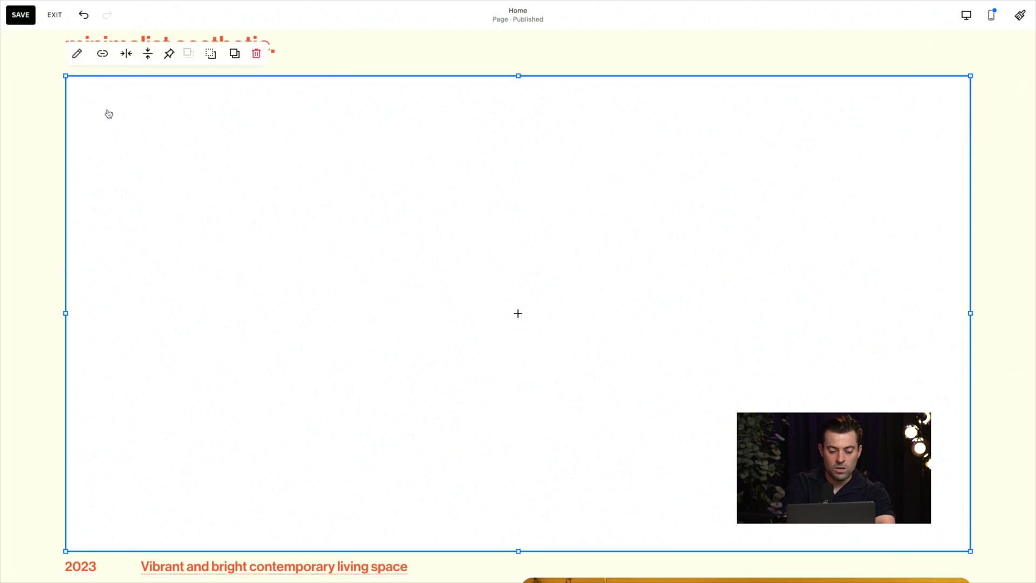
pyautogui.press('Escape')
pyautogui.click(289, 195)
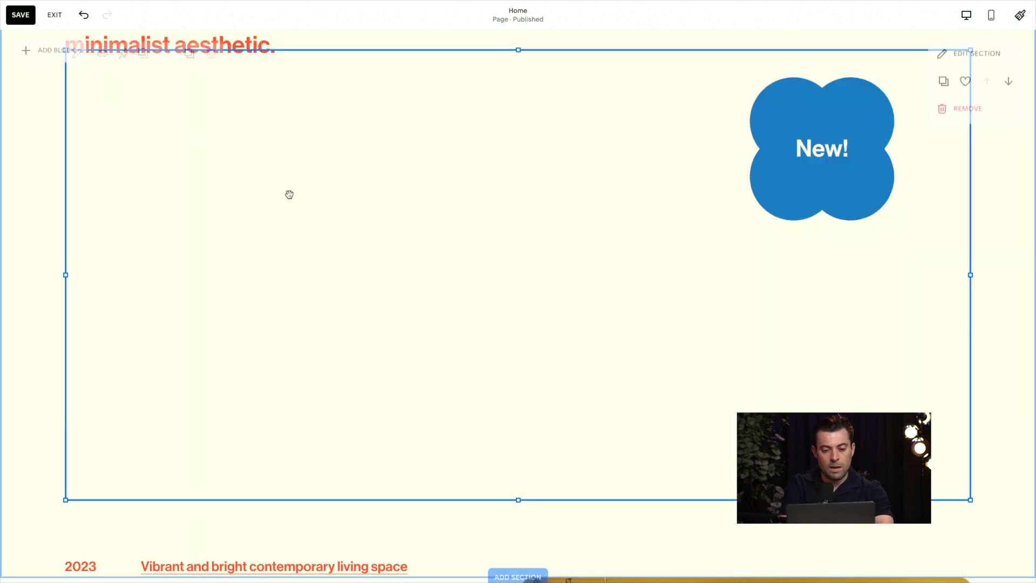
pyautogui.scroll(1, 290, 195)
# Move the interior photo block slightly lower in its section.
pyautogui.moveTo(289, 194); pyautogui.dragTo(289, 234)
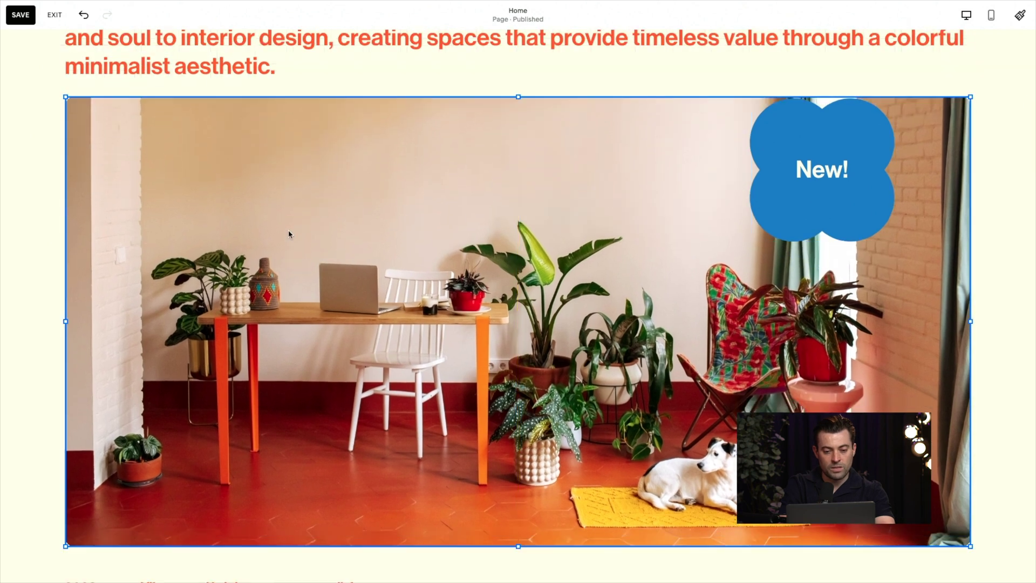
pyautogui.scroll(-2, 178, 254)
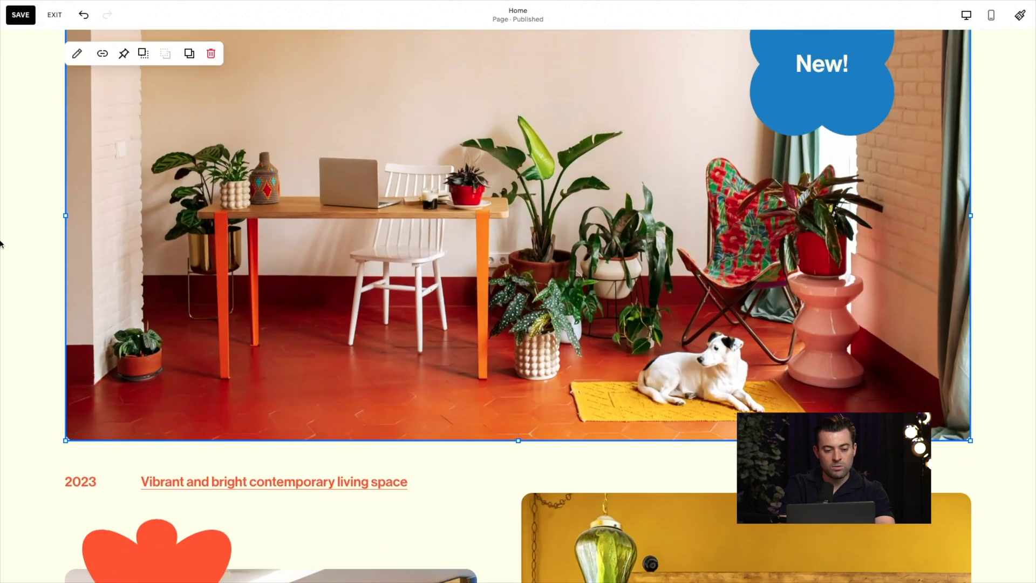
pyautogui.click(27, 241)
pyautogui.scroll(1, 28, 244)
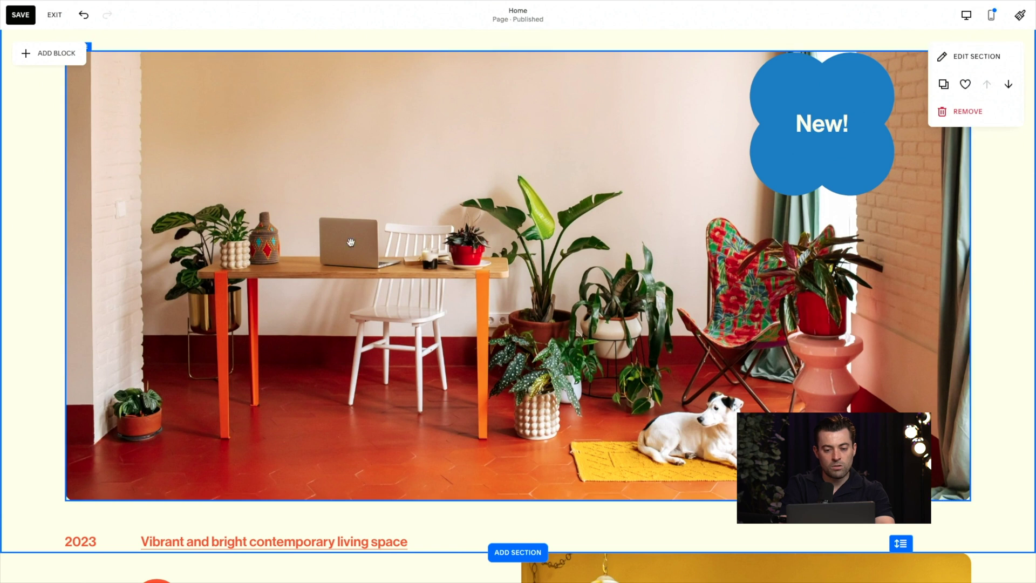
pyautogui.moveTo(502, 81); pyautogui.dragTo(503, 36)
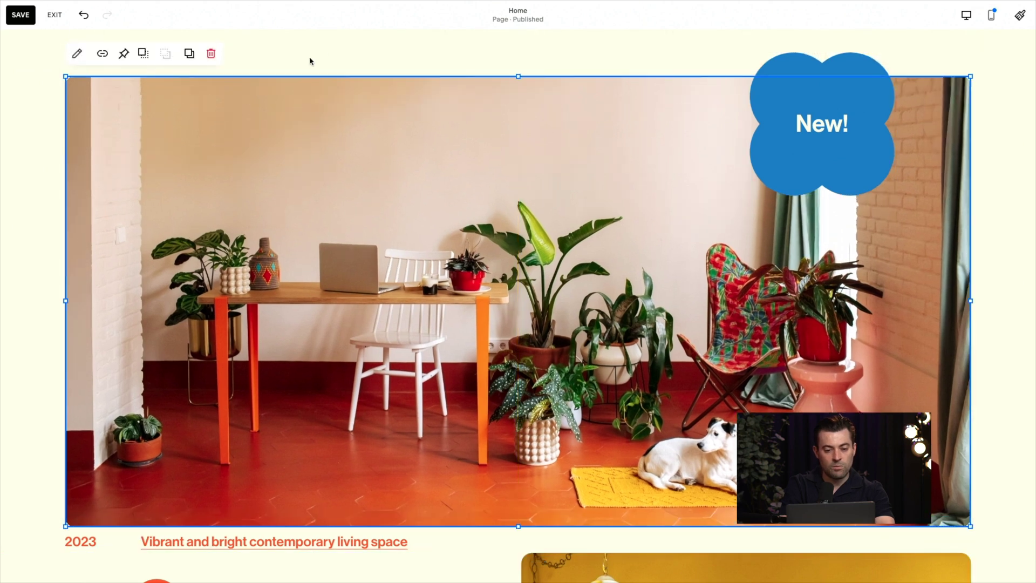
# Add a Shape block and stretch it to cover the whole photo.
pyautogui.click(75, 60)
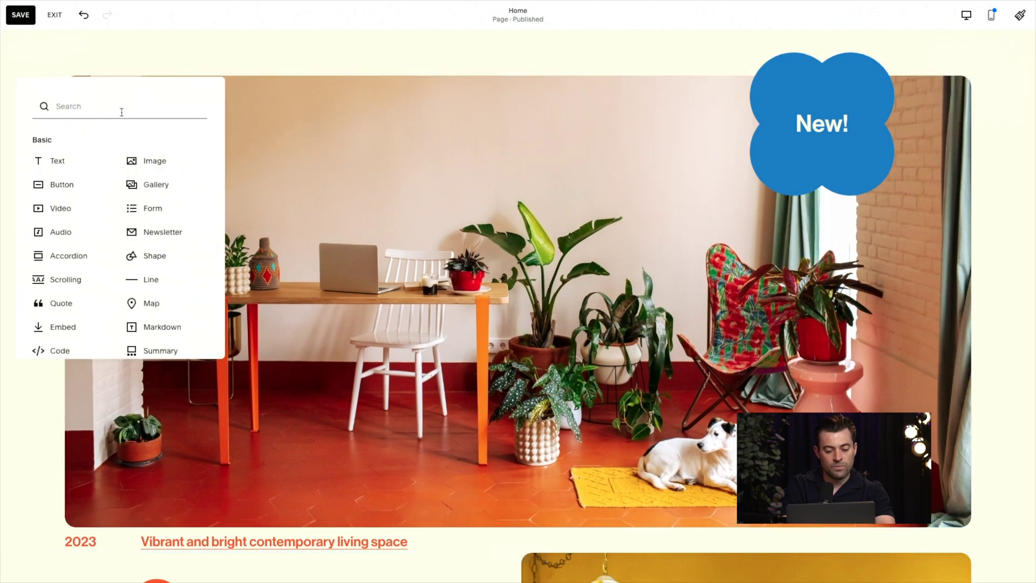
pyautogui.write('shape')
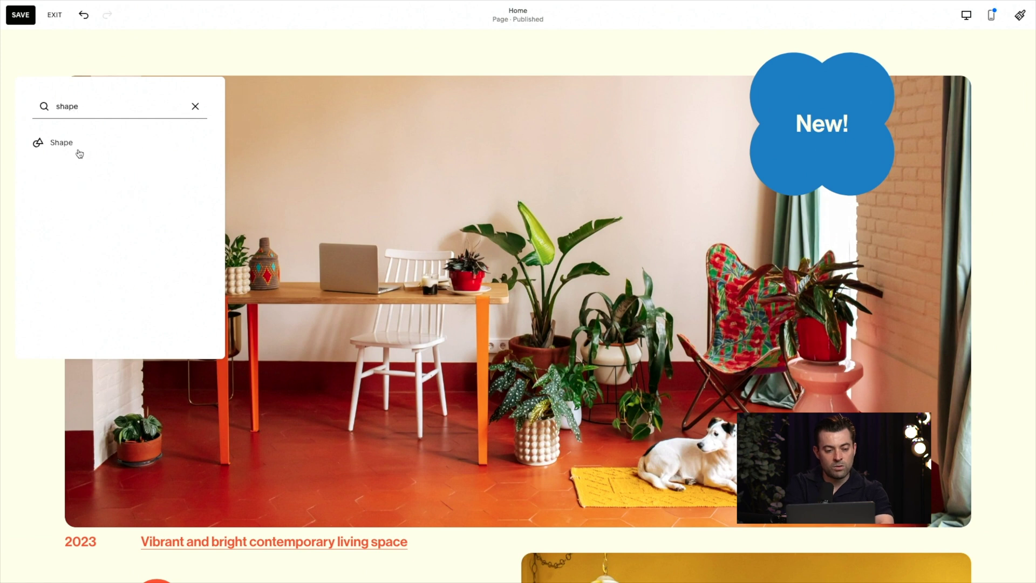
pyautogui.click(79, 154)
pyautogui.moveTo(282, 221); pyautogui.dragTo(966, 515)
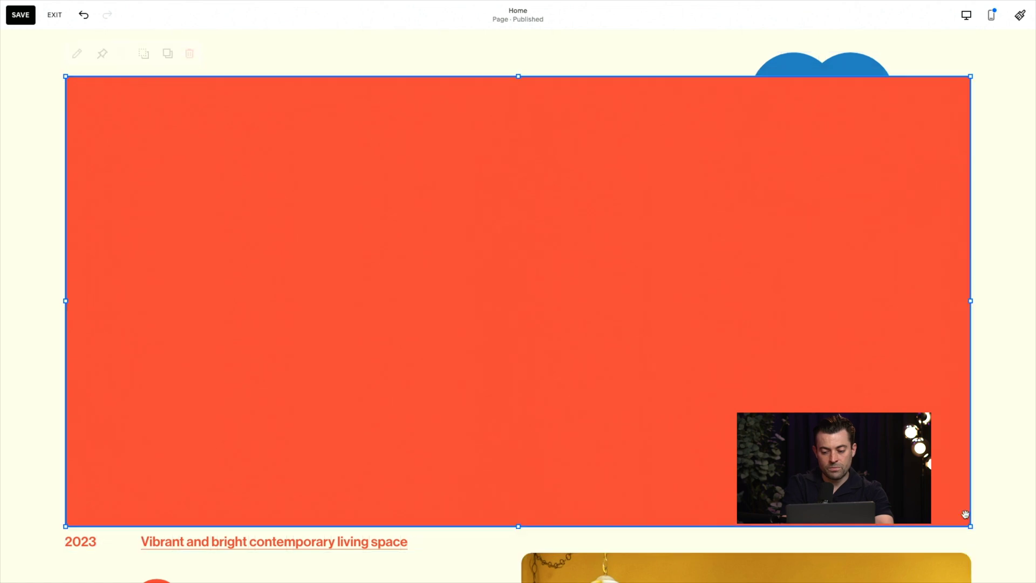
# Keep the plain rectangle shape and shift the orange shape down to reveal the photo.
pyautogui.click(77, 54)
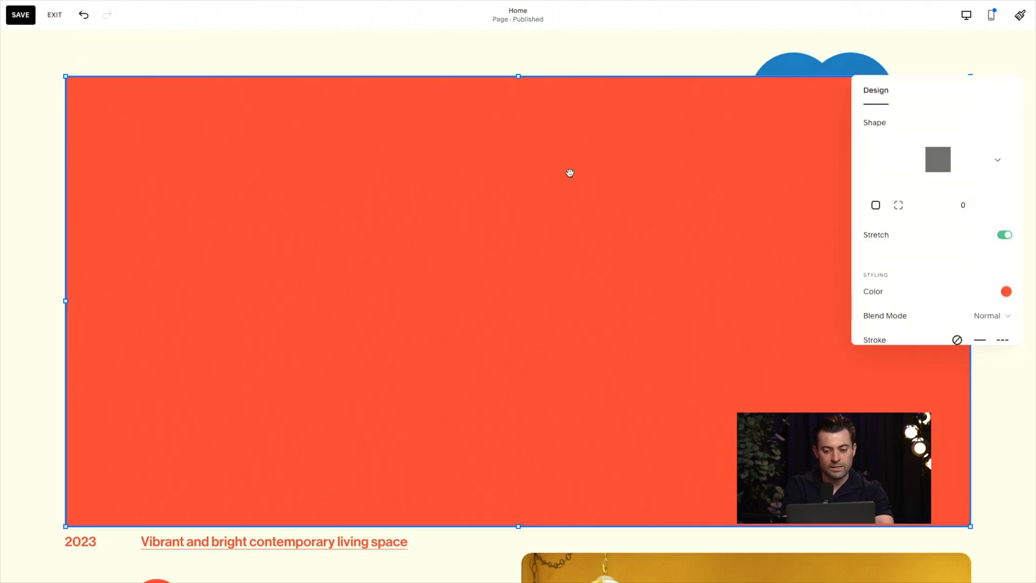
pyautogui.click(967, 187)
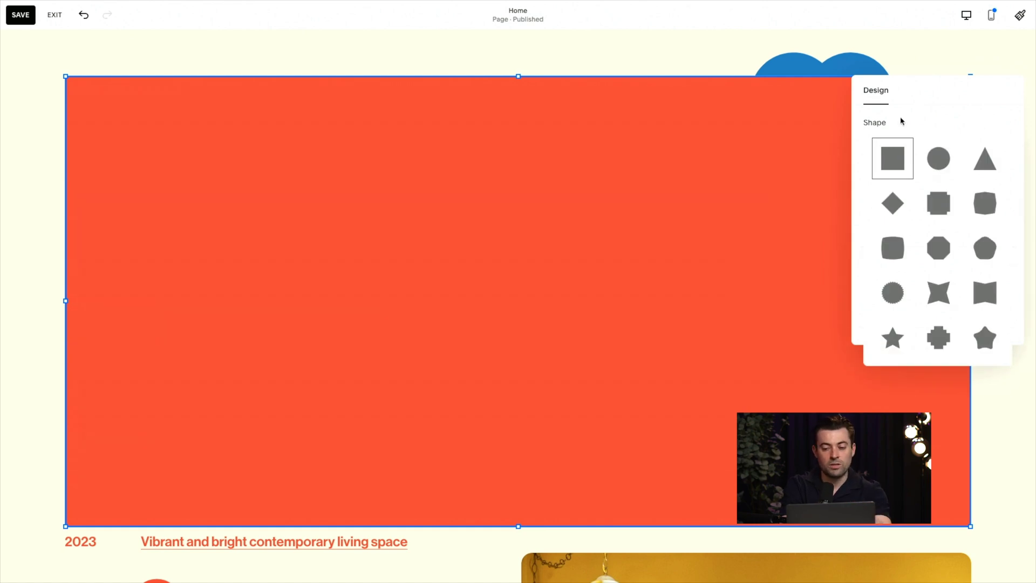
pyautogui.click(901, 154)
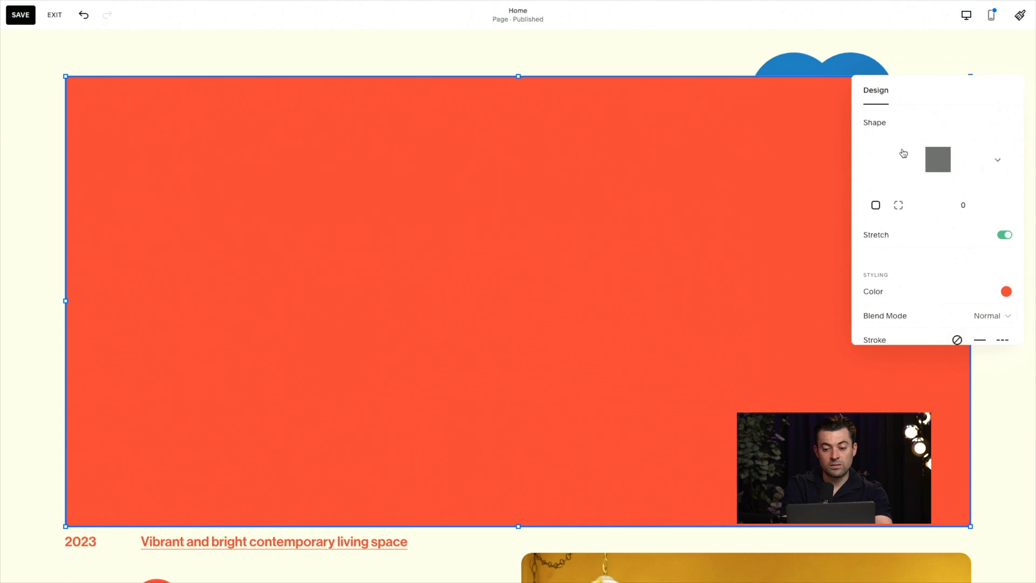
pyautogui.moveTo(601, 172); pyautogui.dragTo(542, 186)
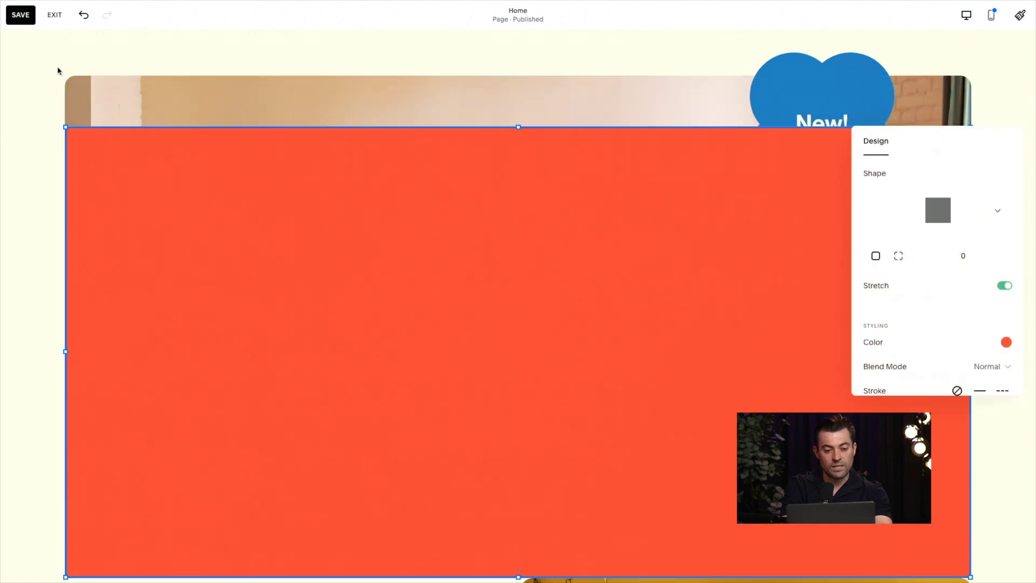
# Check the photo's Design settings, which show a Corner Radius of 20.
pyautogui.doubleClick(107, 93)
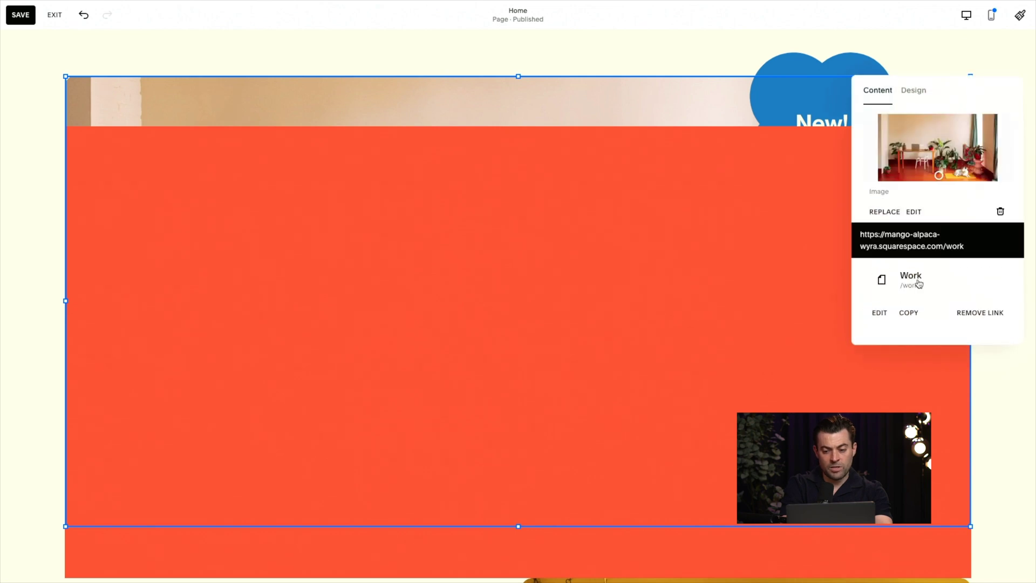
pyautogui.scroll(-1, 912, 254)
pyautogui.click(914, 90)
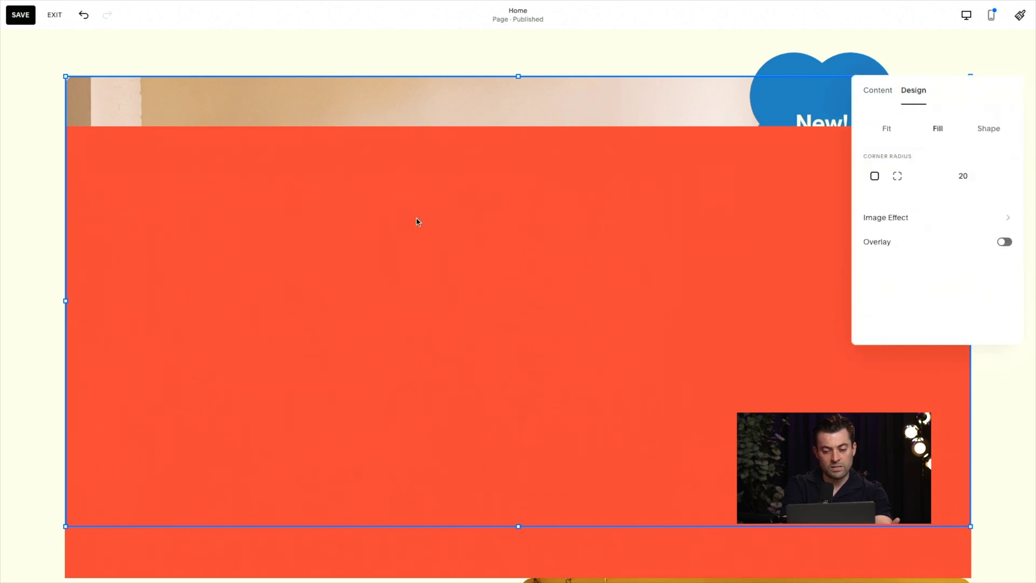
pyautogui.click(5, 145)
# Give the orange shape a corner radius of 20 to match the photo.
pyautogui.click(234, 206)
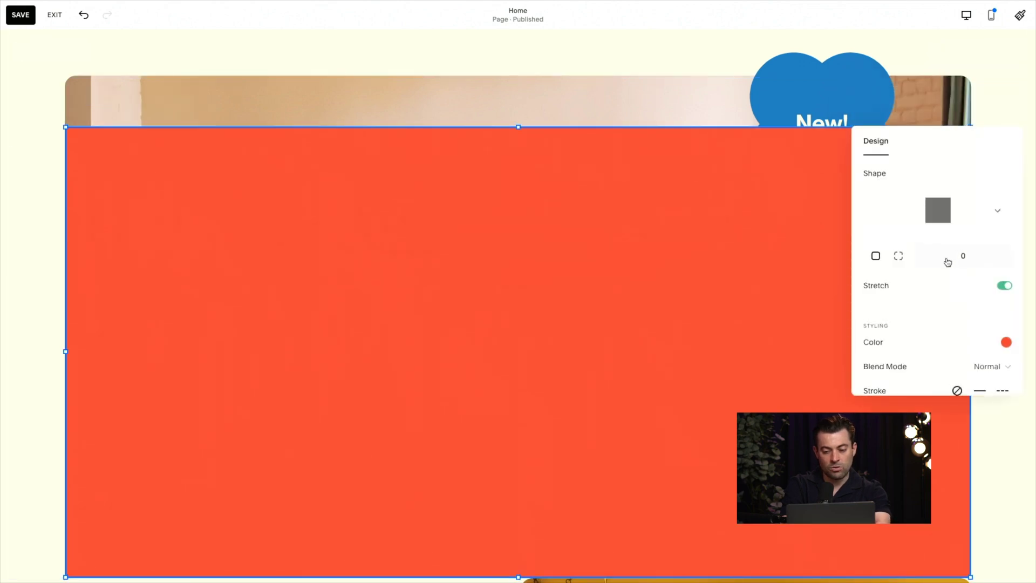
pyautogui.click(24, 152)
pyautogui.click(67, 194)
pyautogui.scroll(-1, 970, 182)
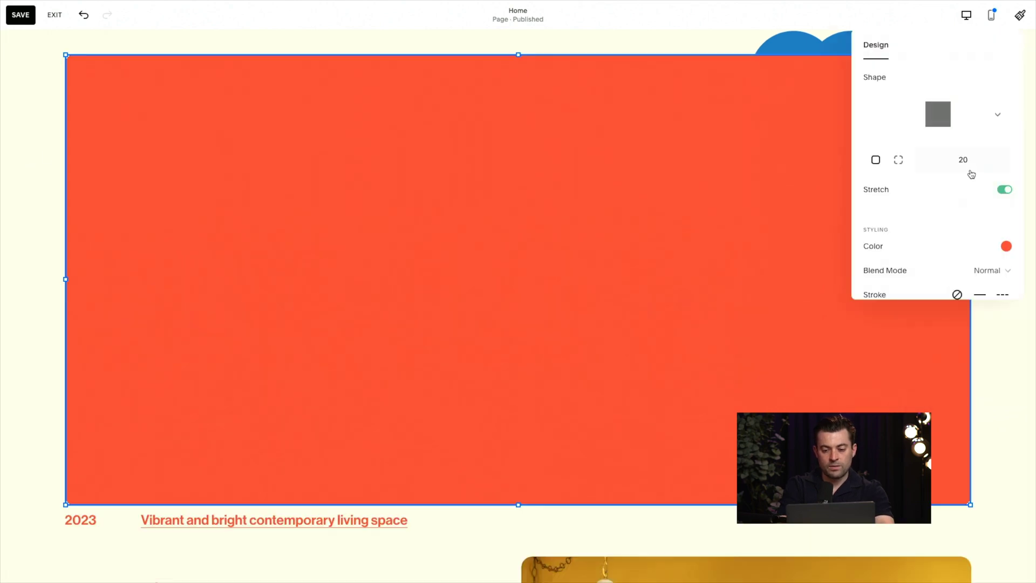
pyautogui.scroll(-1, 970, 171)
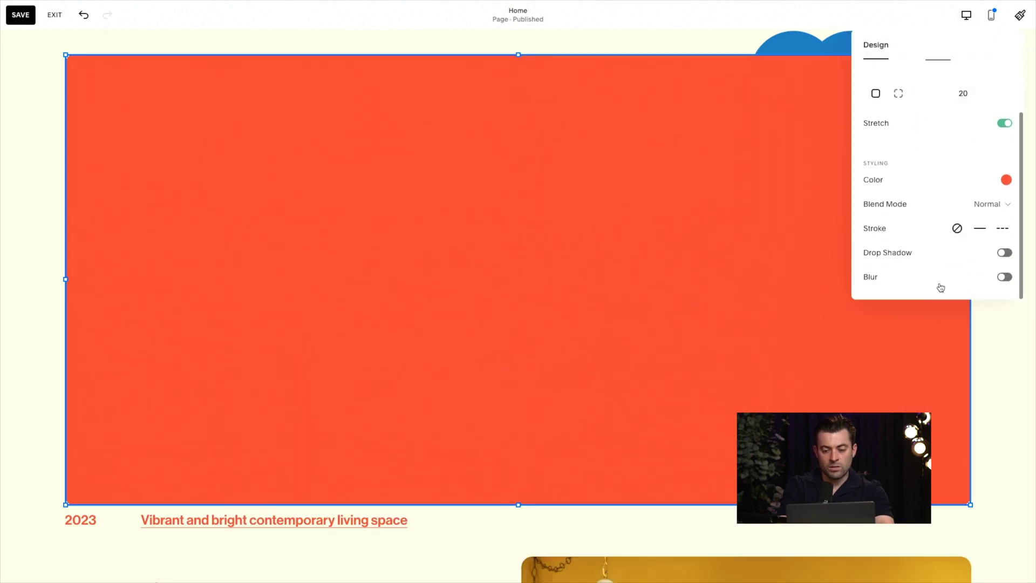
# Turn on the orange shape's drop shadow (145° angle, 2px distance) and preview it.
pyautogui.click(1005, 253)
pyautogui.click(992, 475)
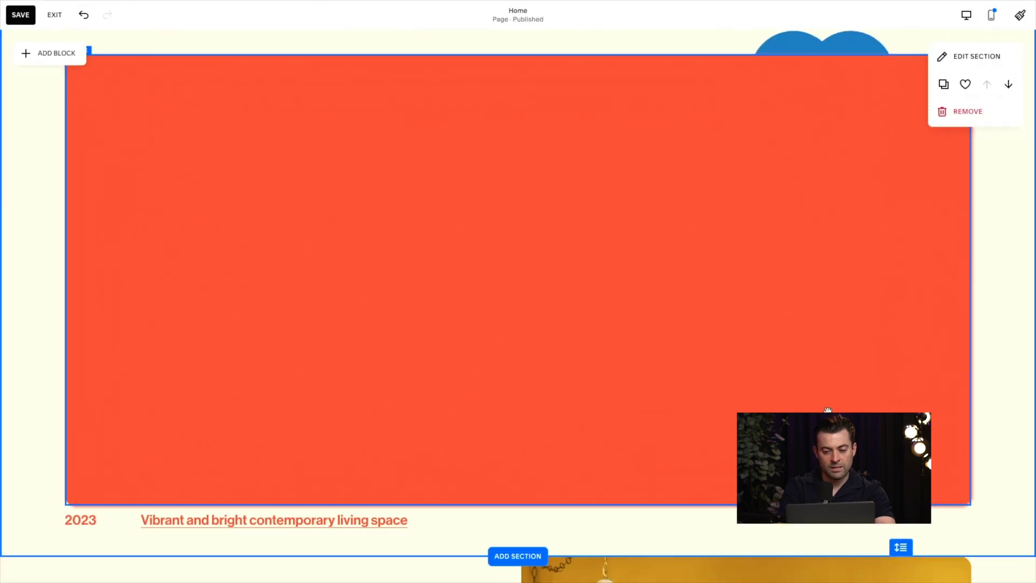
pyautogui.doubleClick(731, 337)
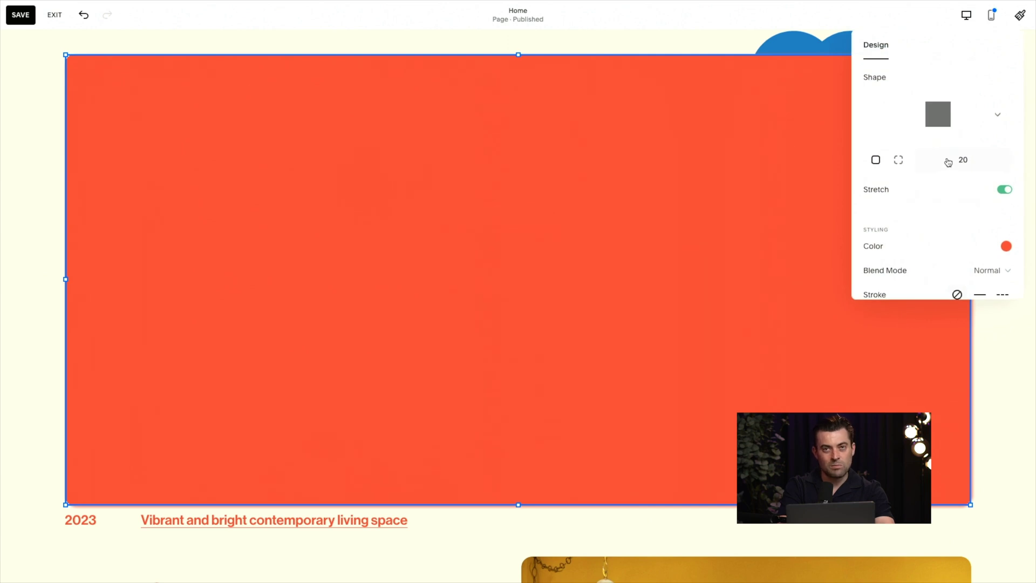
pyautogui.scroll(-5, 961, 216)
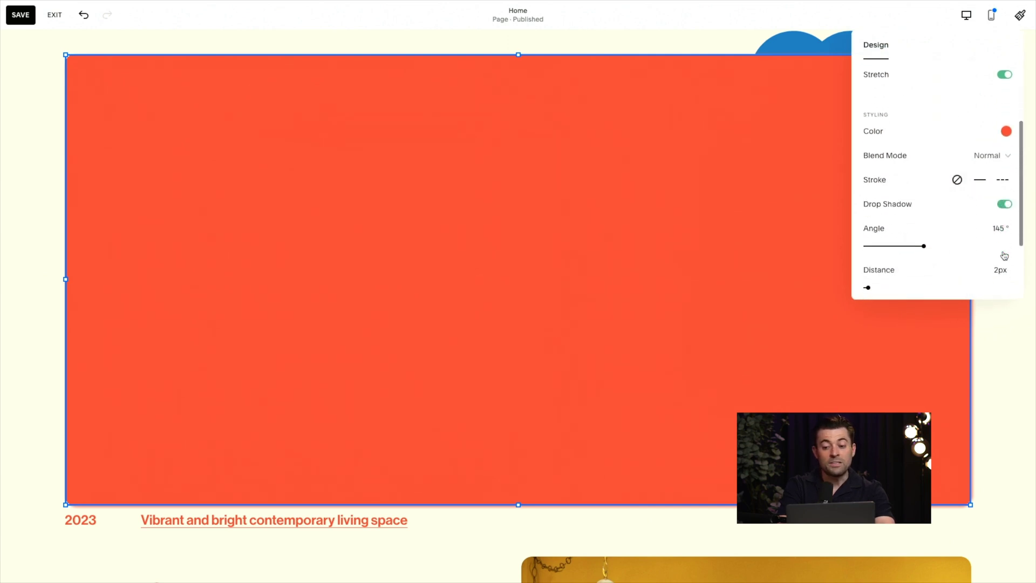
# Set the drop shadow colour to black and check the result.
pyautogui.click(913, 253)
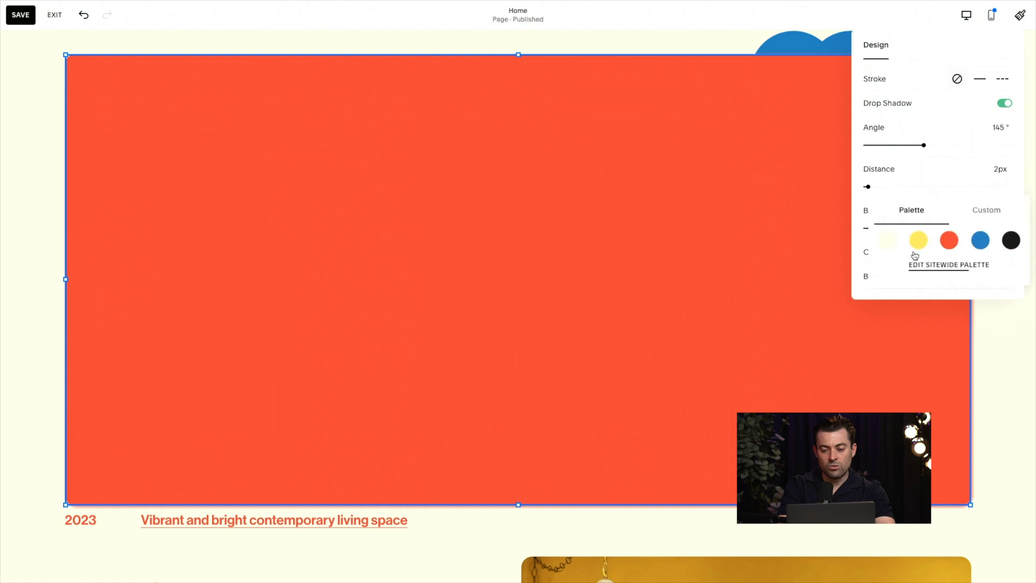
pyautogui.click(1011, 243)
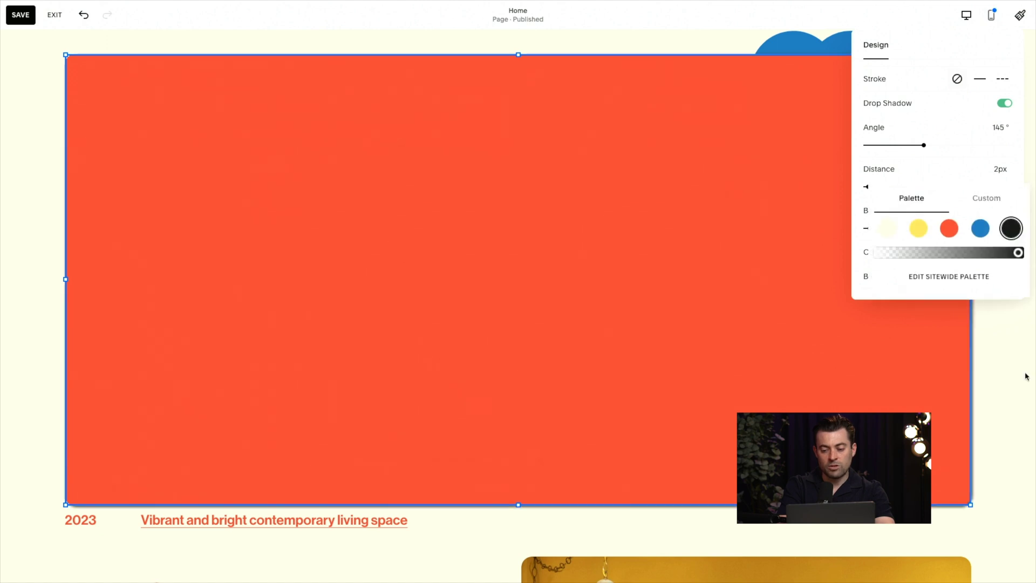
pyautogui.click(1011, 439)
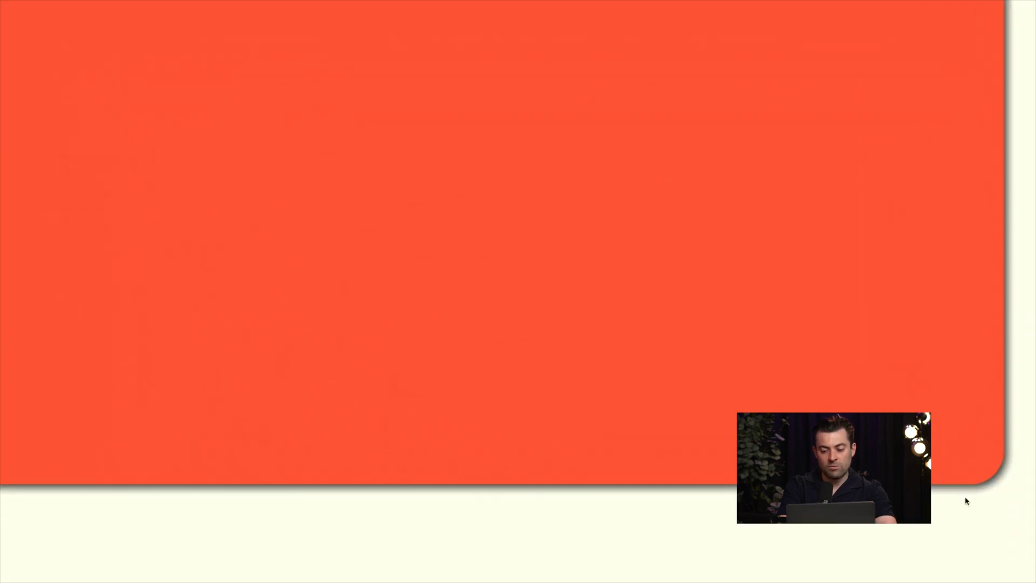
pyautogui.click(946, 433)
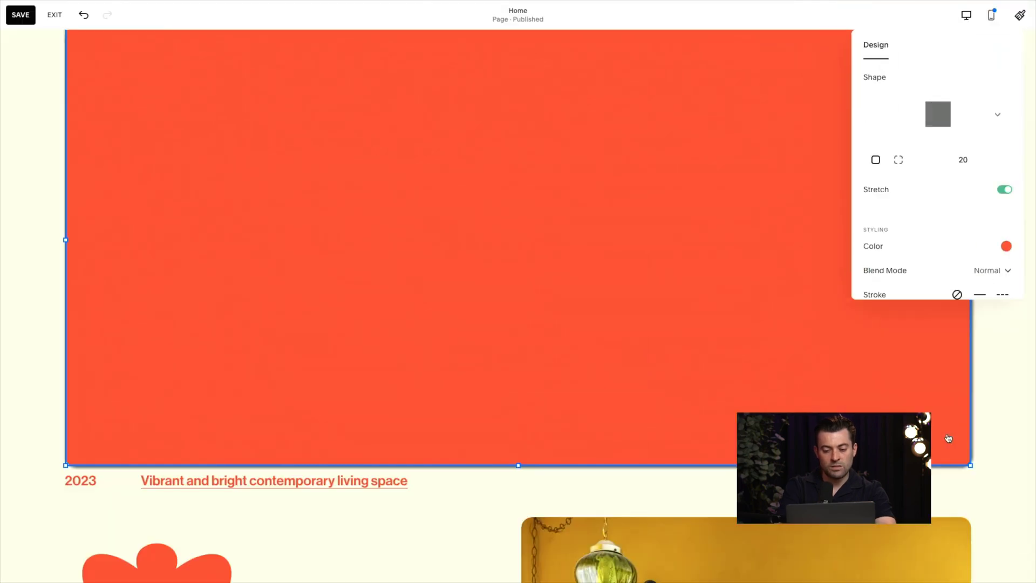
# Set the shadow blur to 10px, distance to 0px and angle to 160°.
pyautogui.moveTo(955, 42); pyautogui.dragTo(821, 88)
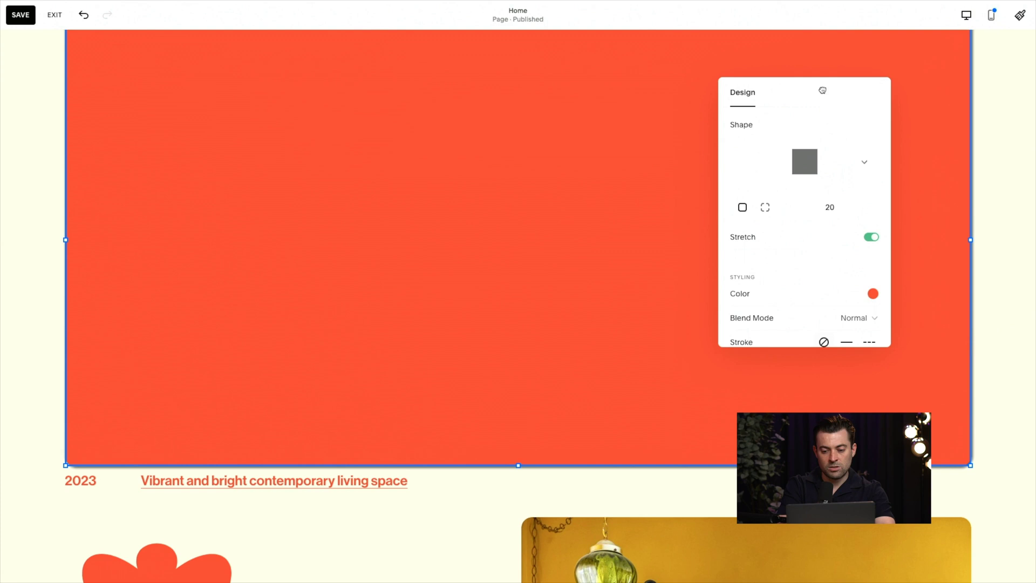
pyautogui.scroll(-5, 816, 198)
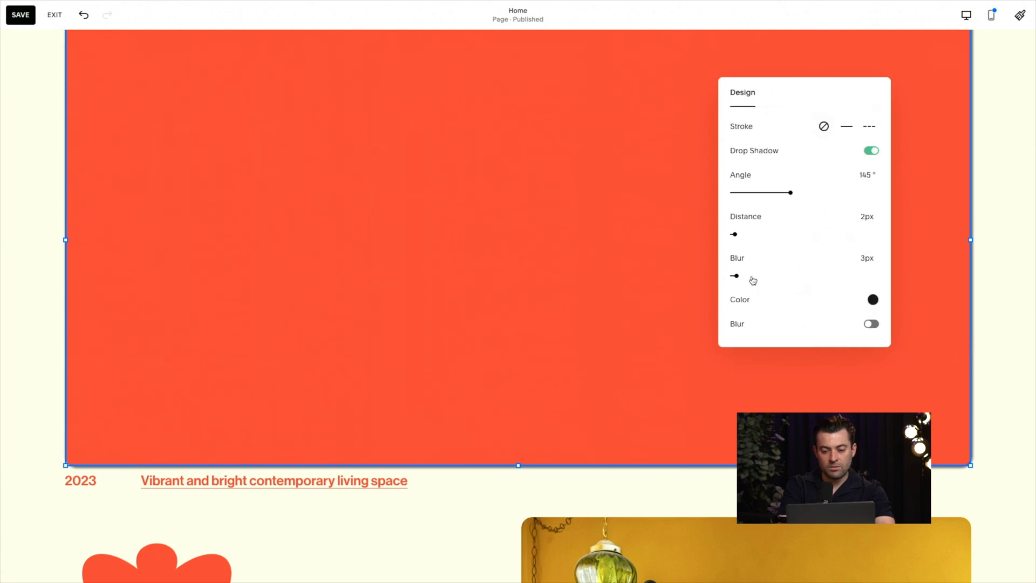
pyautogui.moveTo(735, 276)
pyautogui.mouseDown()
pyautogui.moveTo(850, 276)
pyautogui.moveTo(744, 273)
pyautogui.mouseUp()
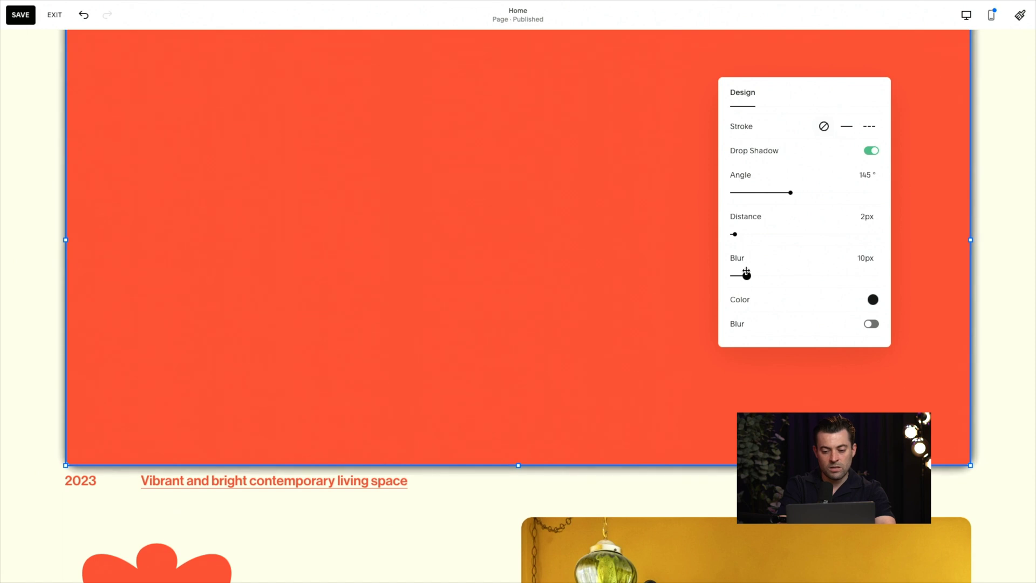
pyautogui.moveTo(735, 235); pyautogui.dragTo(707, 231)
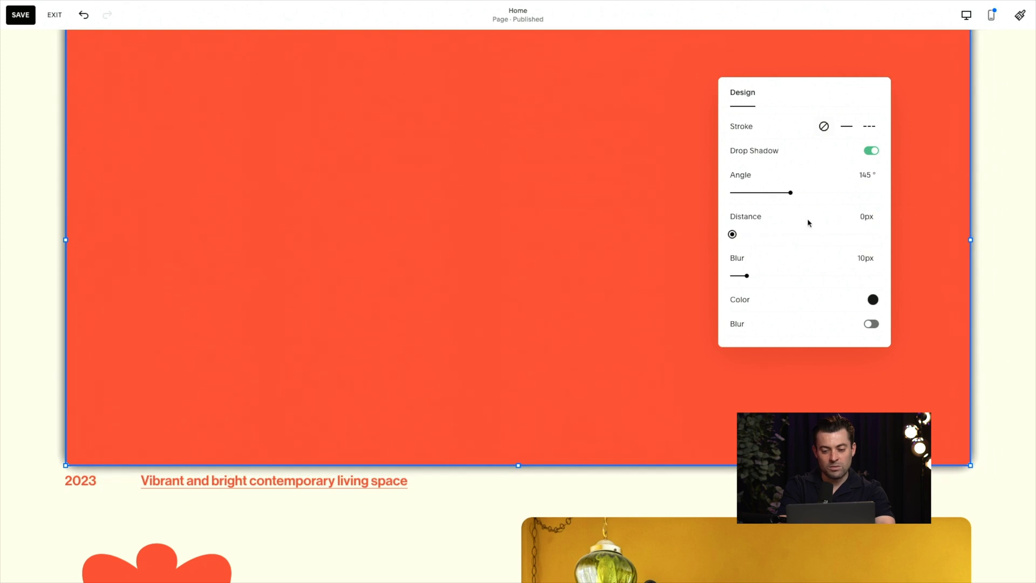
pyautogui.moveTo(791, 193)
pyautogui.mouseDown()
pyautogui.moveTo(827, 193)
pyautogui.moveTo(731, 193)
pyautogui.moveTo(794, 203)
pyautogui.mouseUp()
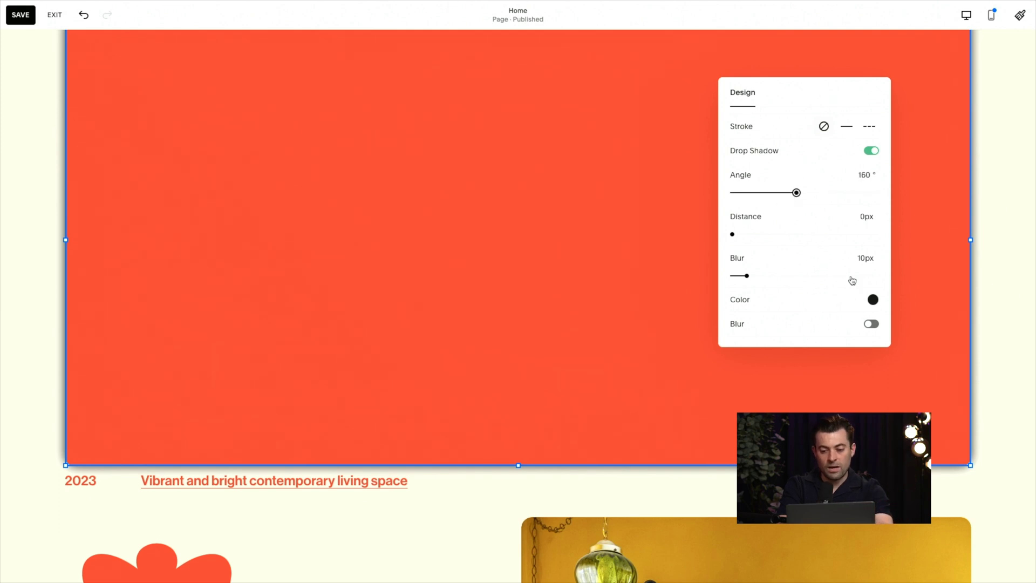
# Lower the black shadow's opacity and preview the lighter shadow.
pyautogui.click(873, 301)
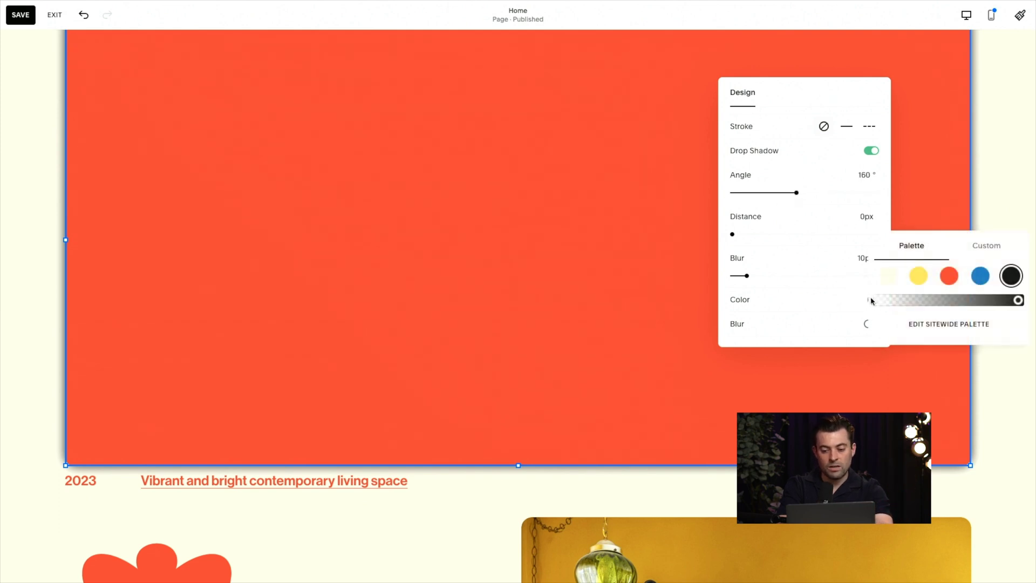
pyautogui.click(911, 301)
pyautogui.moveTo(922, 301); pyautogui.dragTo(966, 305)
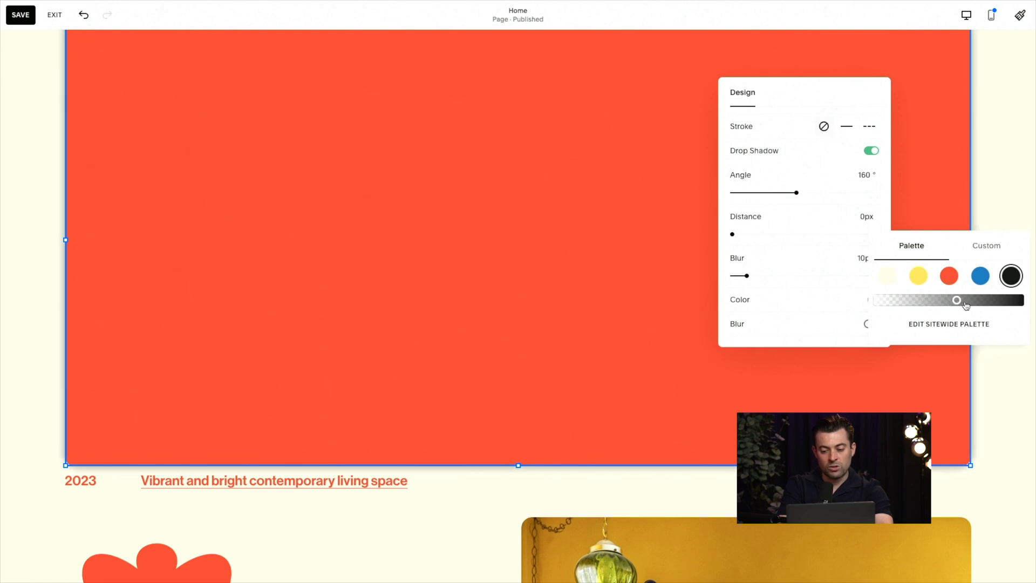
pyautogui.click(1022, 303)
pyautogui.click(992, 298)
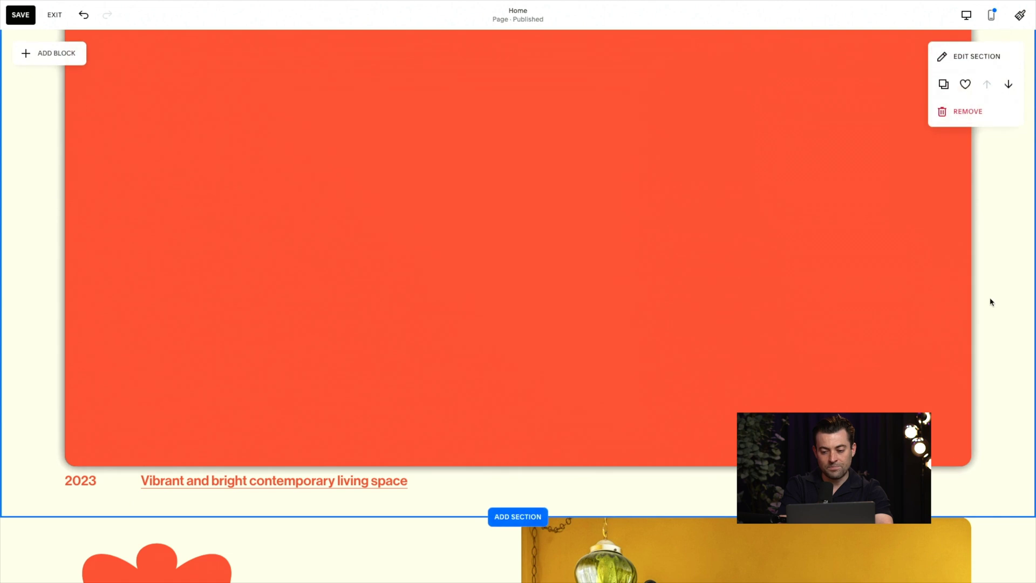
# Reduce the shadow opacity further for a faint look, then reselect the orange block.
pyautogui.click(909, 218)
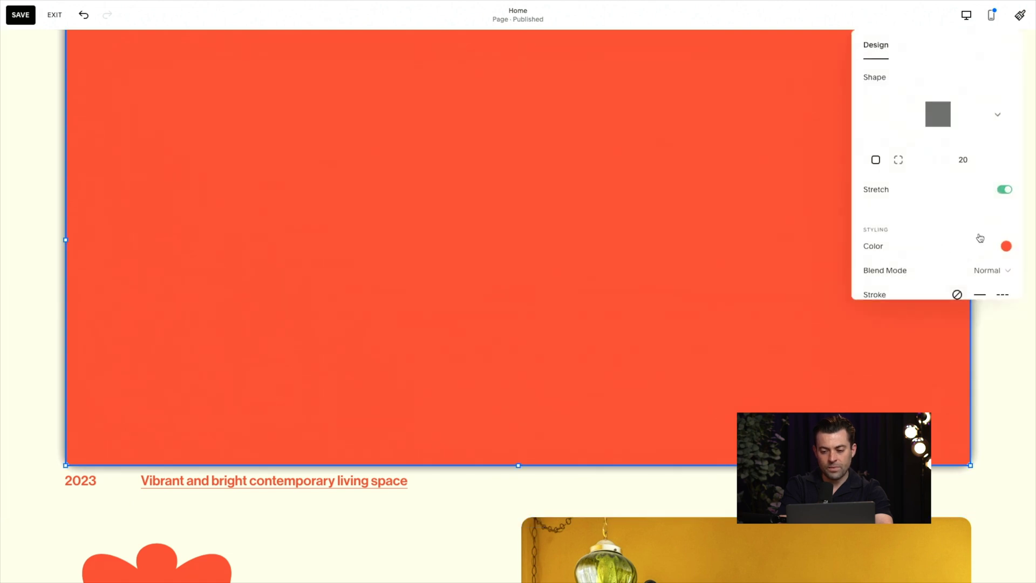
pyautogui.scroll(-4, 981, 239)
pyautogui.click(1008, 254)
pyautogui.click(960, 254)
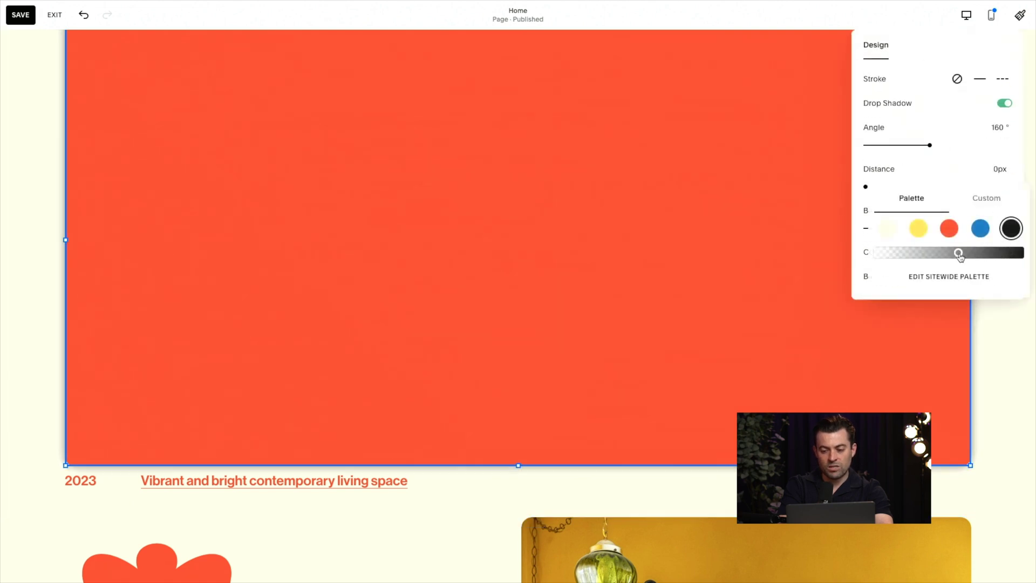
pyautogui.click(1004, 342)
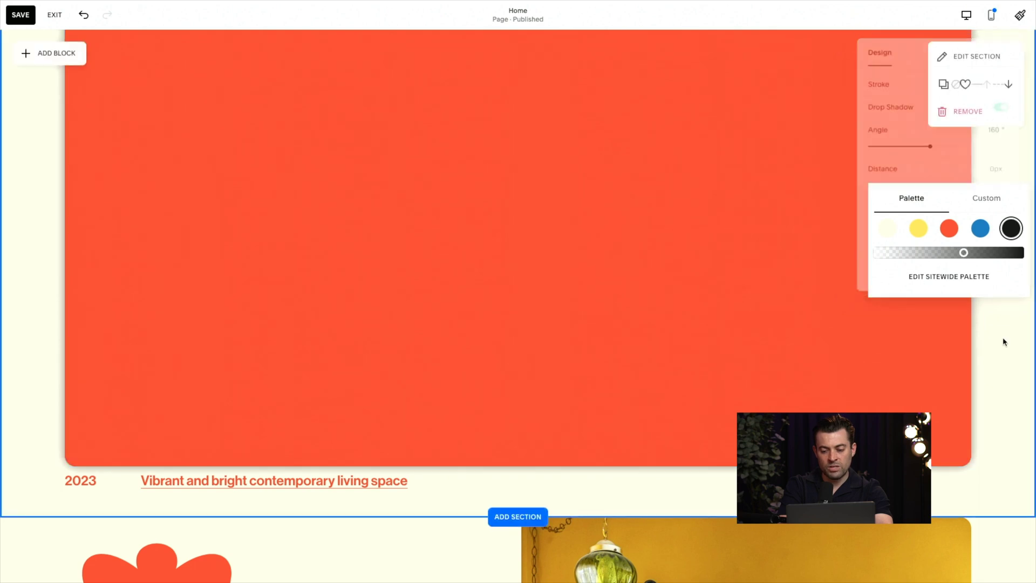
pyautogui.click(312, 132)
# Send the orange shape back three layers so it sits behind the photo.
pyautogui.click(142, 54)
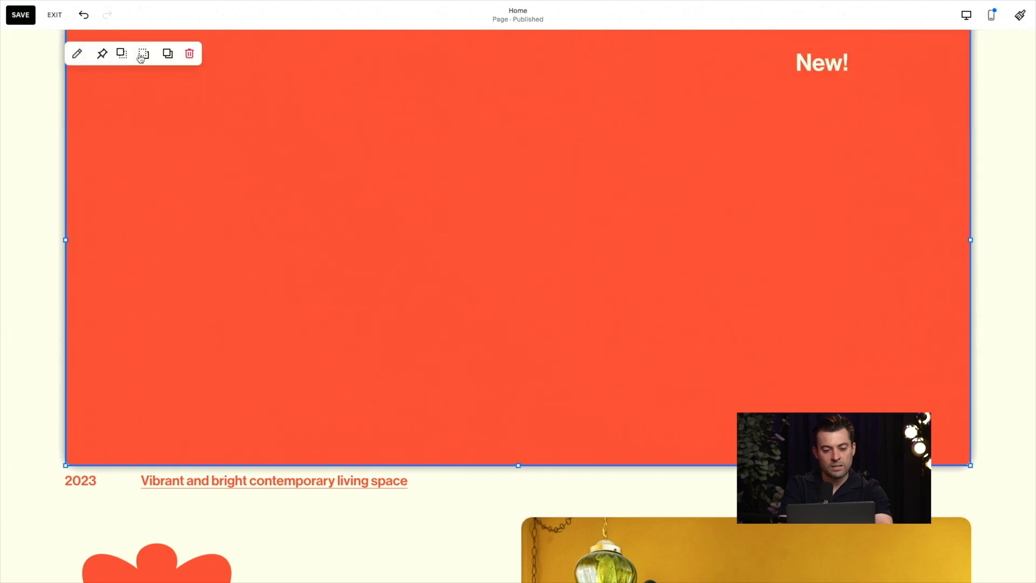
pyautogui.click(142, 54)
pyautogui.click(140, 55)
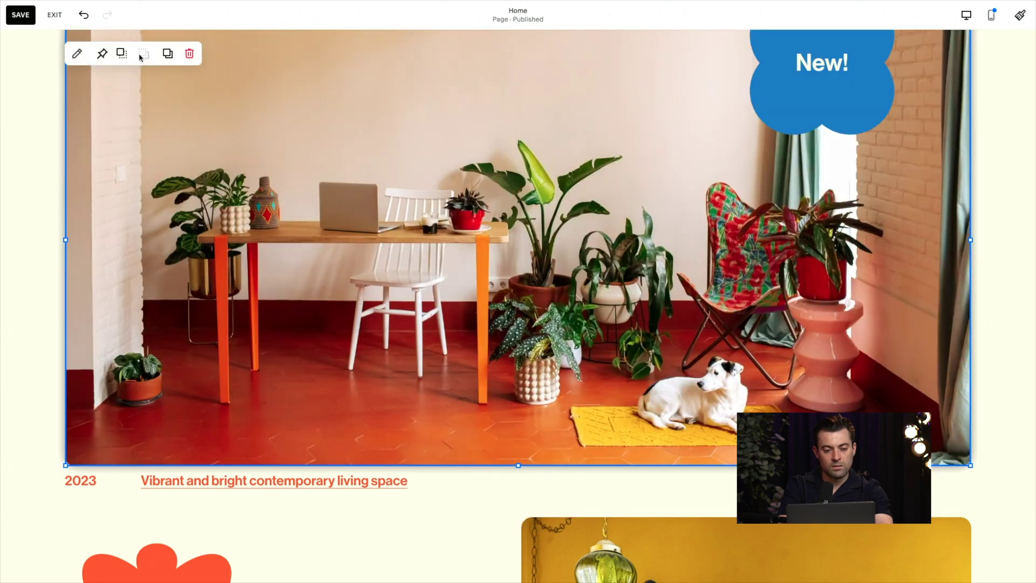
pyautogui.click(46, 184)
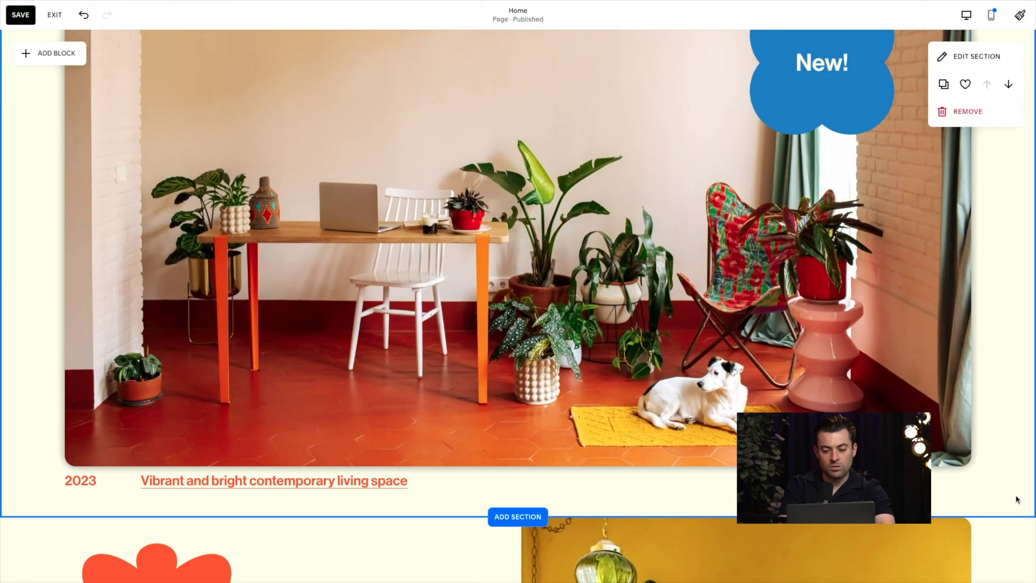
# Save the Home page edits and view the shadowed interior photo on the live page.
pyautogui.click(20, 16)
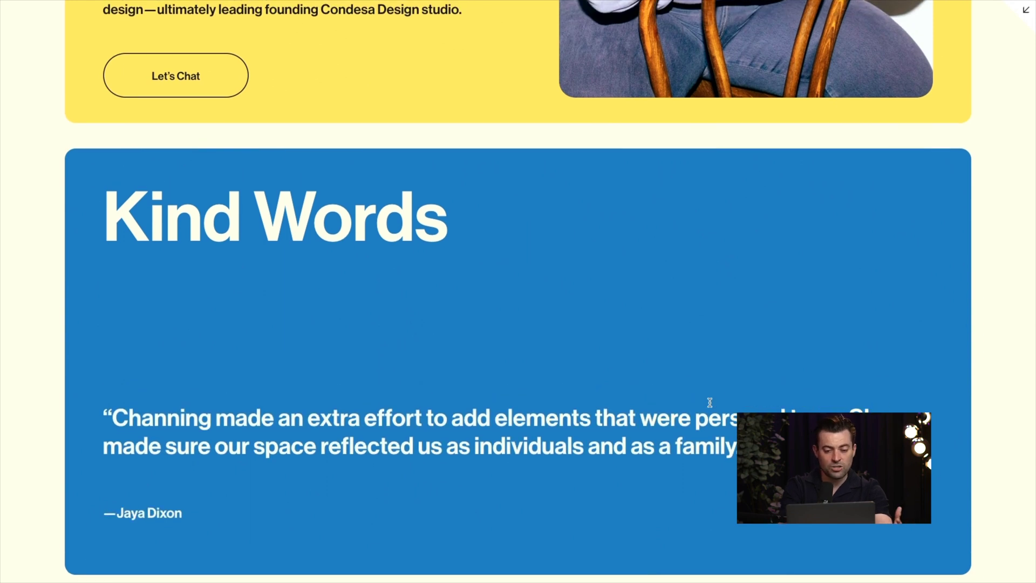
pyautogui.scroll(20, 622, 367)
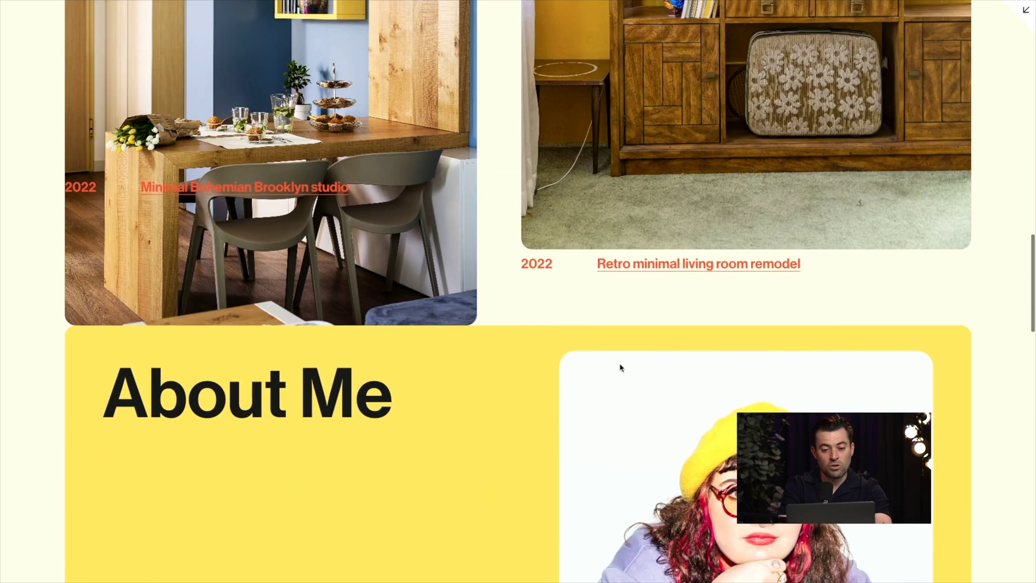
pyautogui.scroll(9, 622, 369)
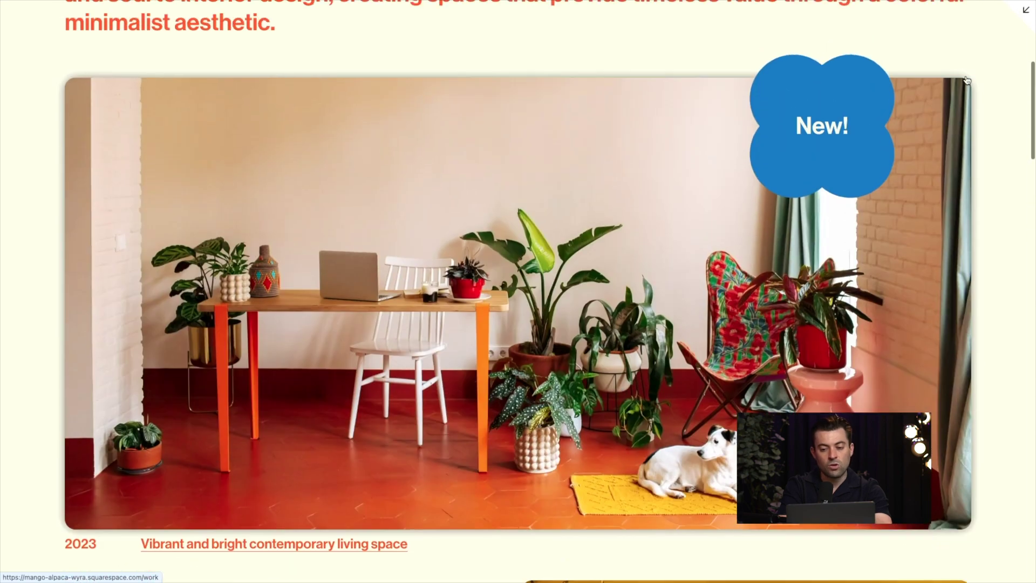
pyautogui.scroll(-1, 234, 119)
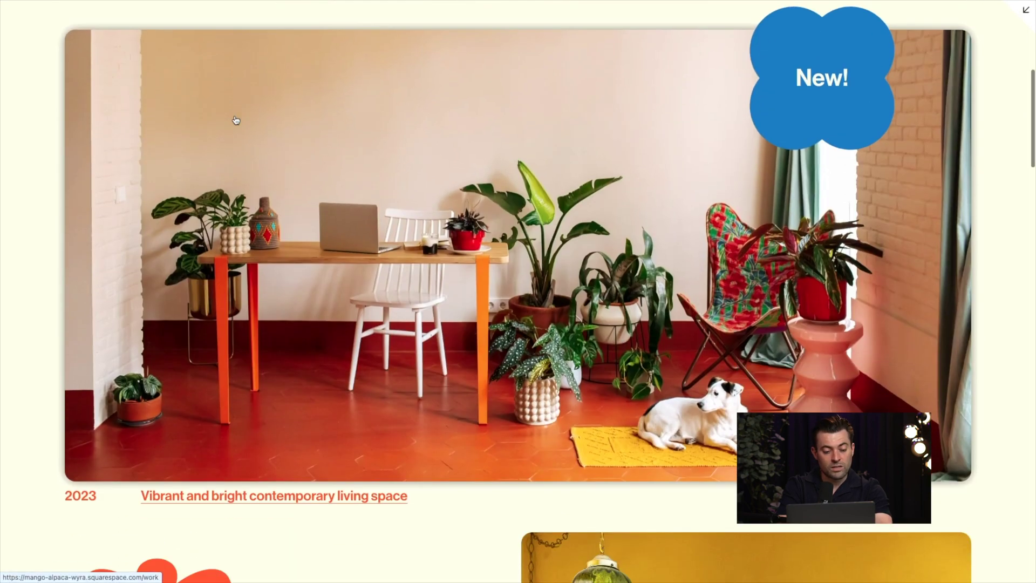